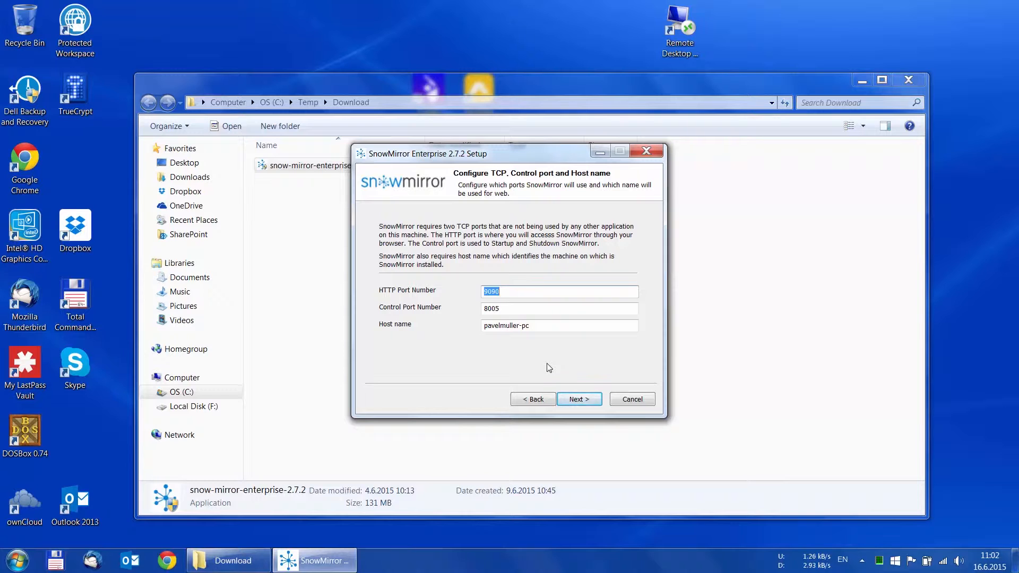
Enter 80 as the HTTP port number.
{"action": "type", "text": "80"}
Replace the host name with snowmirror.glidevision.cz and advance to the database page.
{"action": "left_click_drag", "start_coordinate": [538, 324], "coordinate": [483, 325]}
{"action": "type", "text": "snowmirror.gli"}
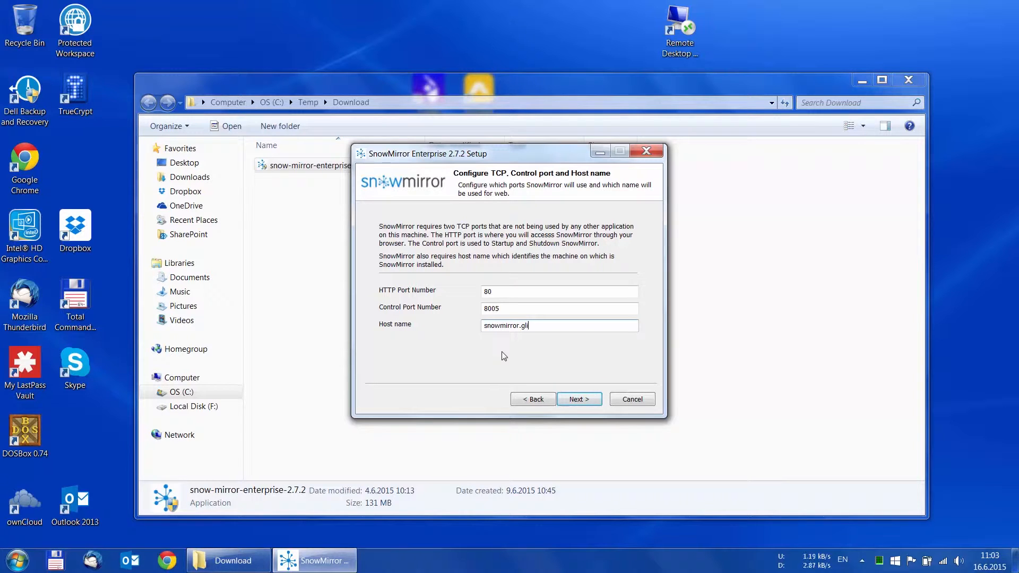
{"action": "type", "text": "devision.cz"}
{"action": "left_click", "coordinate": [579, 399]}
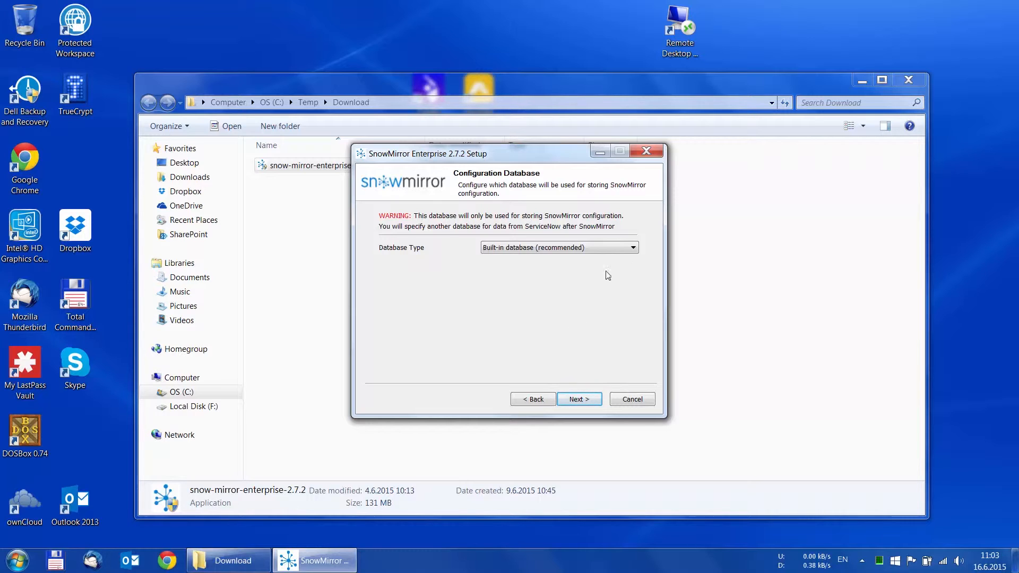
Choose MySQL as the database type, with server localhost and database sm_config.
{"action": "left_click", "coordinate": [633, 248]}
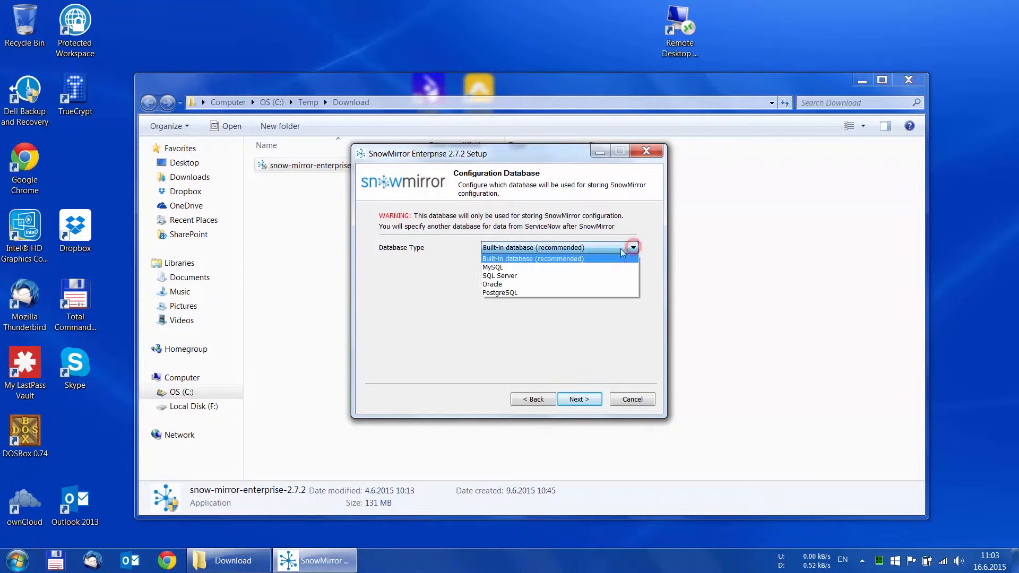
{"action": "left_click", "coordinate": [503, 268]}
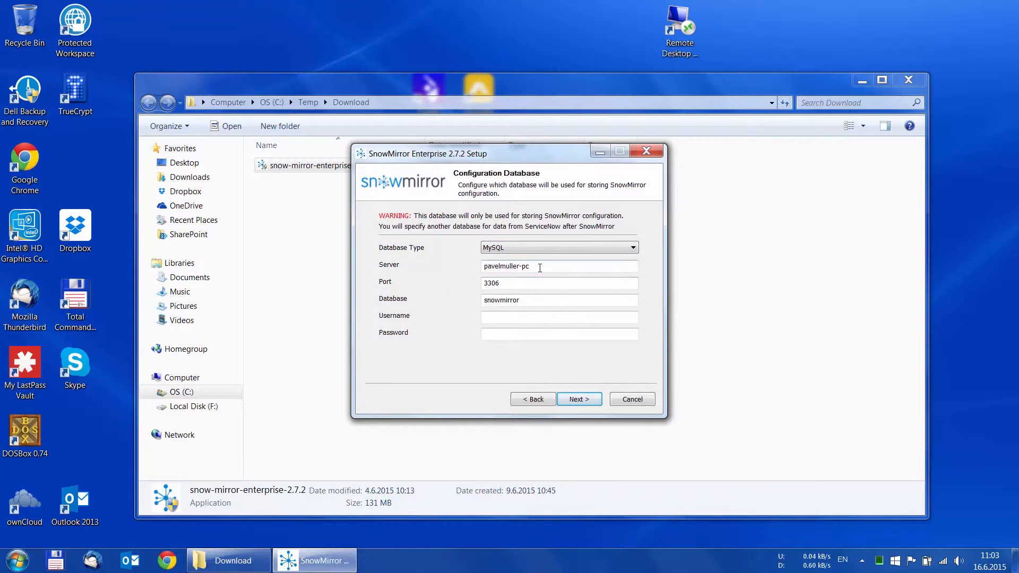
{"action": "left_click_drag", "start_coordinate": [540, 268], "coordinate": [474, 265]}
{"action": "type", "text": "localhost"}
{"action": "double_click", "coordinate": [497, 300]}
{"action": "type", "text": "sm"}
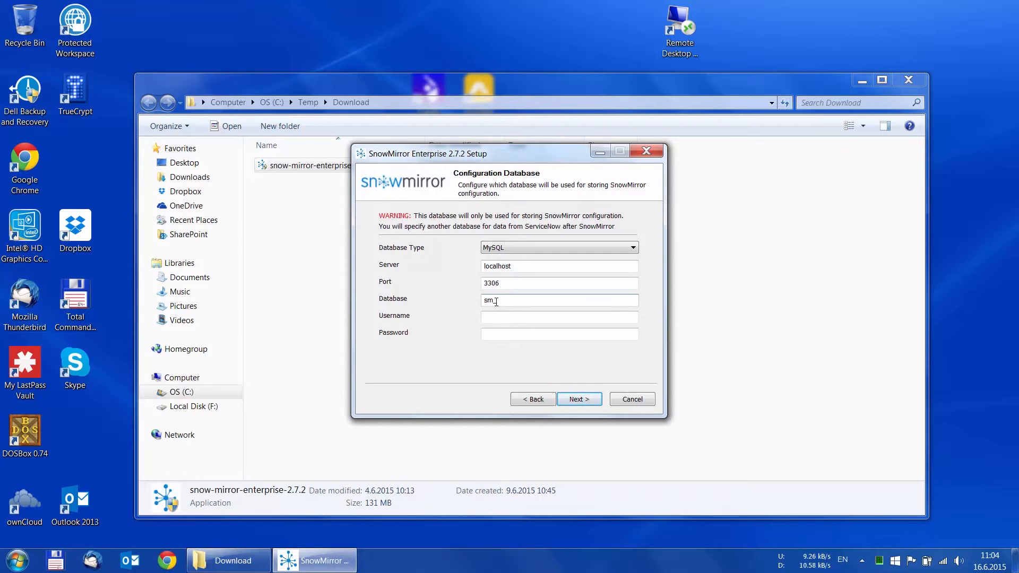
{"action": "type", "text": "_config"}
Enter database username snowmirror and the password, then continue.
{"action": "left_click", "coordinate": [495, 317]}
{"action": "type", "text": "snowmirror"}
{"action": "left_click", "coordinate": [500, 335]}
{"action": "type", "text": "s"}
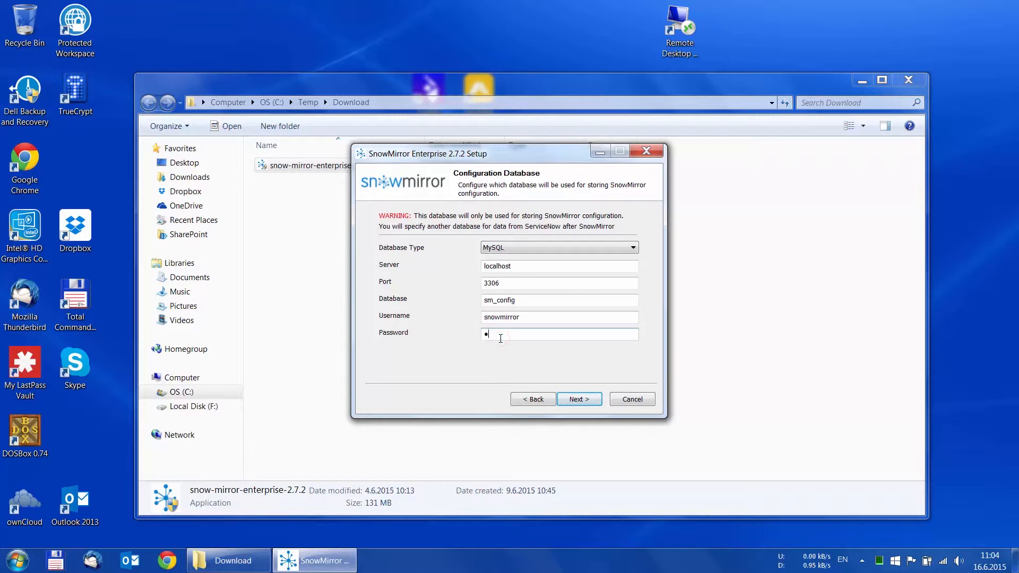
{"action": "left_click", "coordinate": [579, 399]}
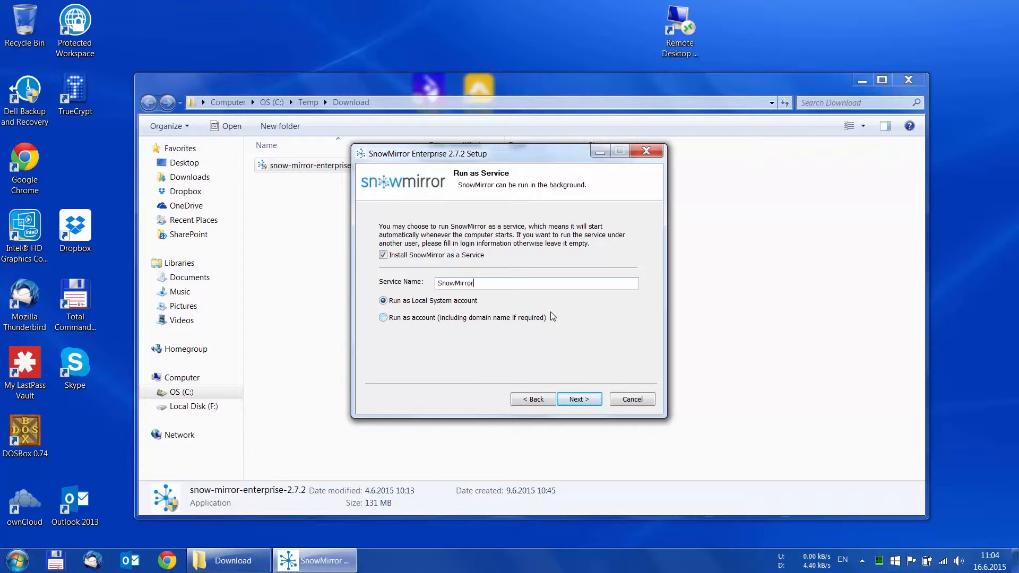
Name the service SnowMirrorTest, run it as Local System, and start installing.
{"action": "type", "text": "Test"}
{"action": "left_click", "coordinate": [383, 318]}
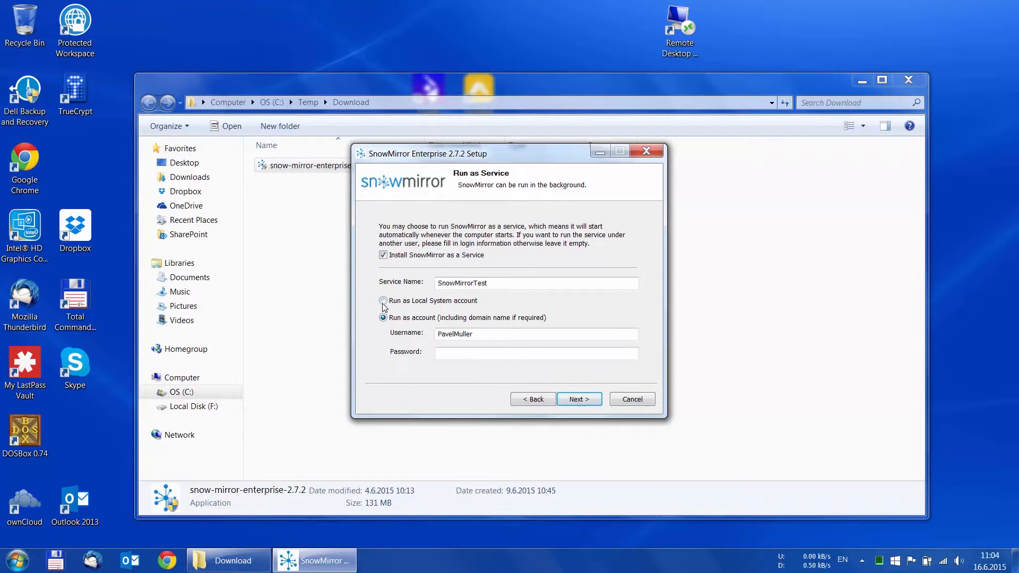
{"action": "left_click", "coordinate": [384, 301]}
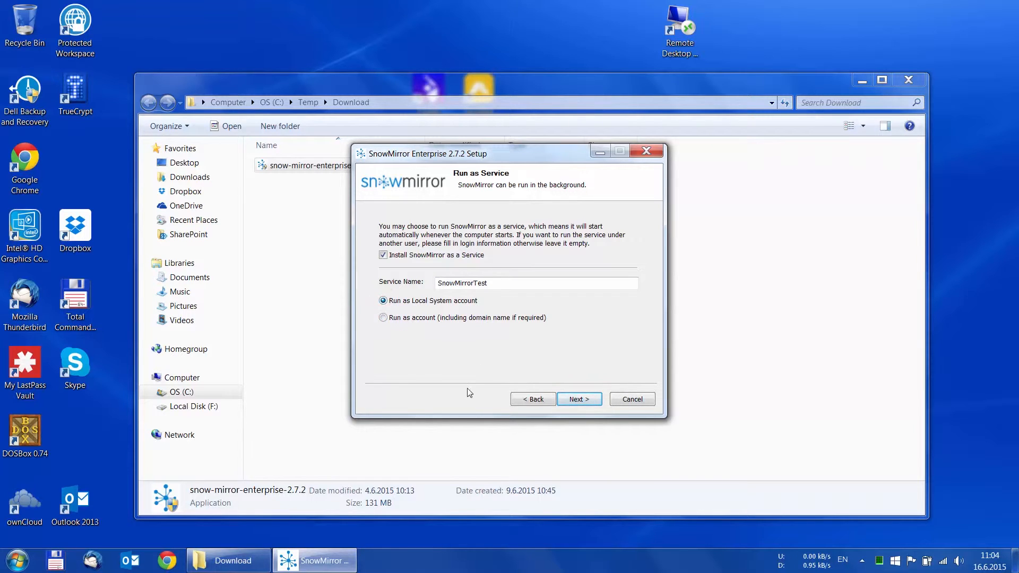
{"action": "left_click", "coordinate": [578, 400]}
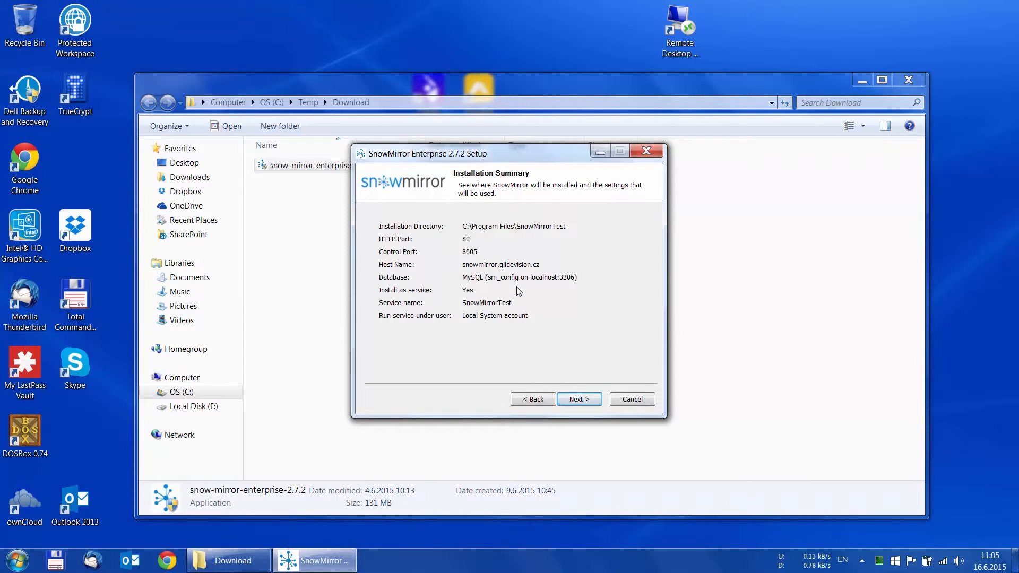
{"action": "left_click", "coordinate": [579, 399]}
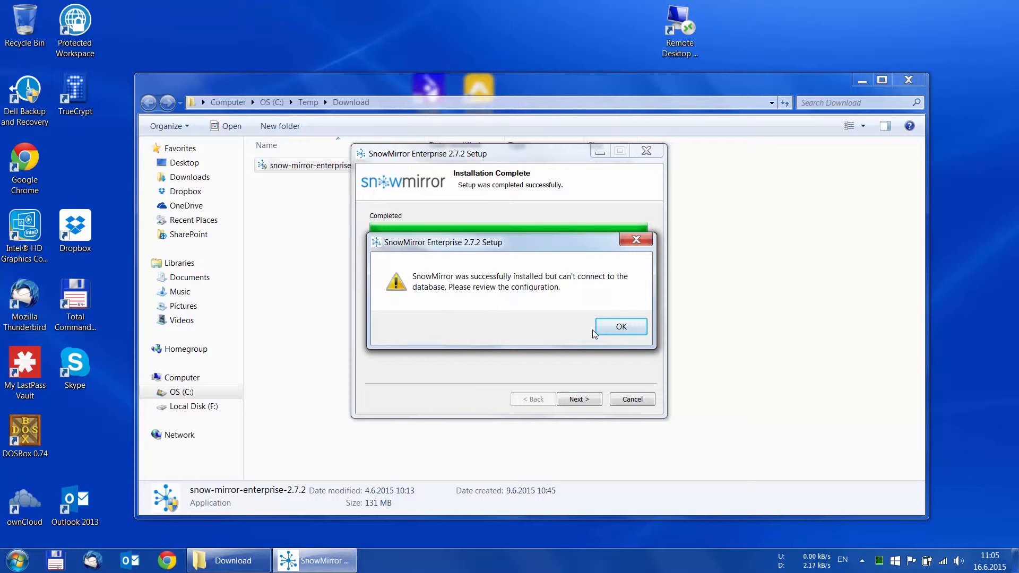
Retype the MySQL password until the connection test passes, then complete and close setup.
{"action": "left_click", "coordinate": [631, 330]}
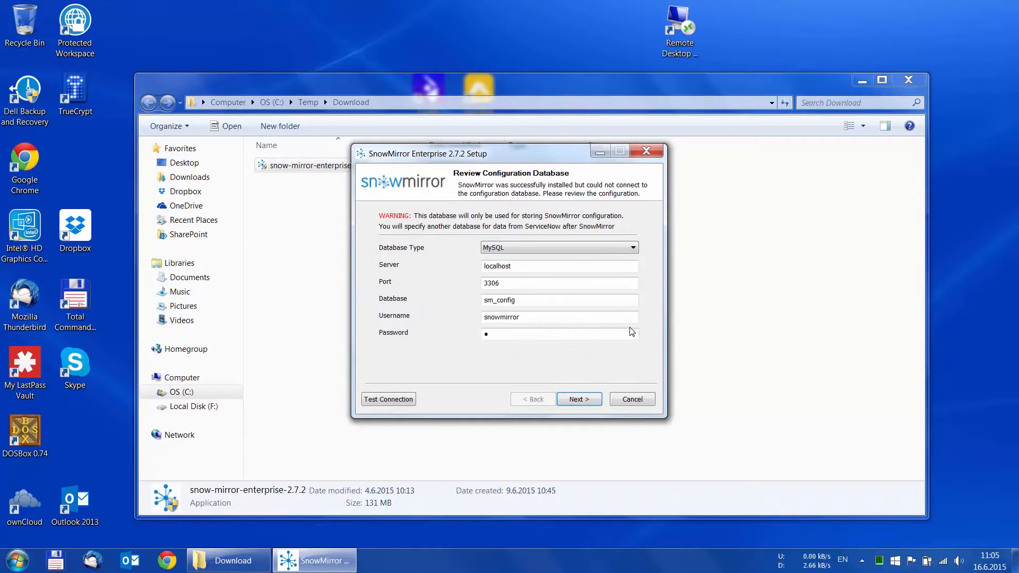
{"action": "left_click", "coordinate": [388, 401]}
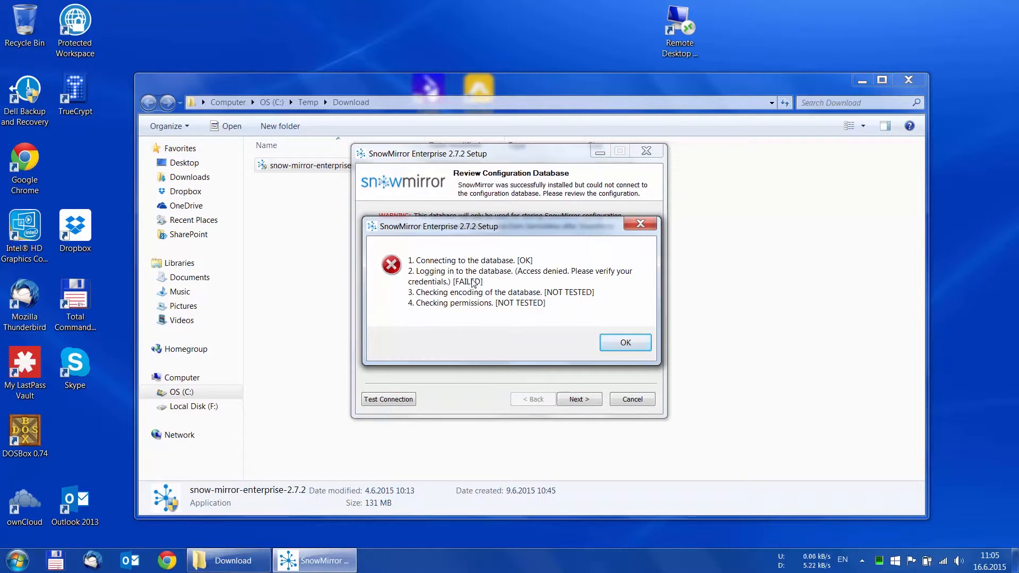
{"action": "left_click", "coordinate": [626, 342]}
{"action": "double_click", "coordinate": [507, 334]}
{"action": "type", "text": "******"}
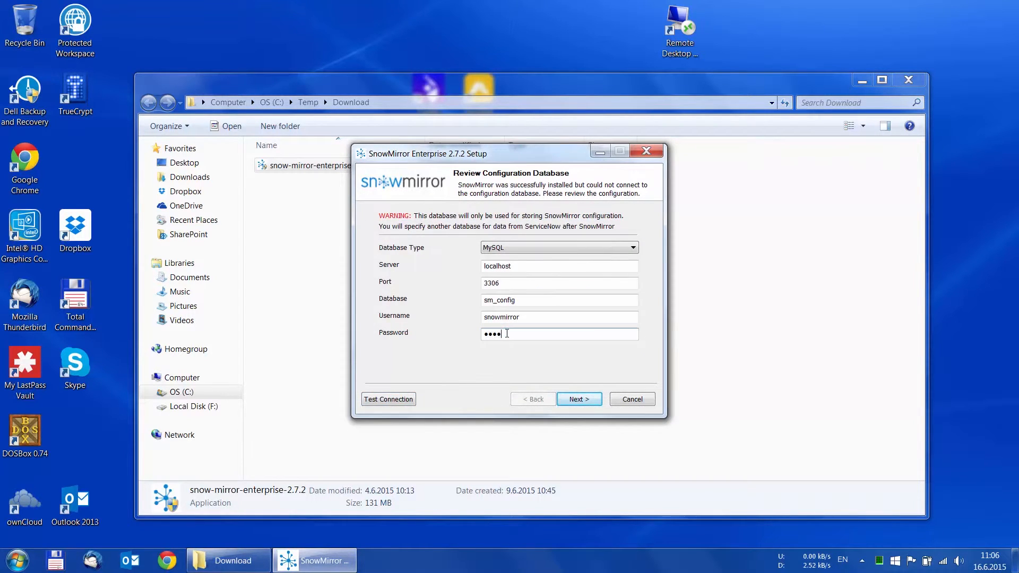
{"action": "type", "text": "**"}
{"action": "left_click", "coordinate": [403, 401]}
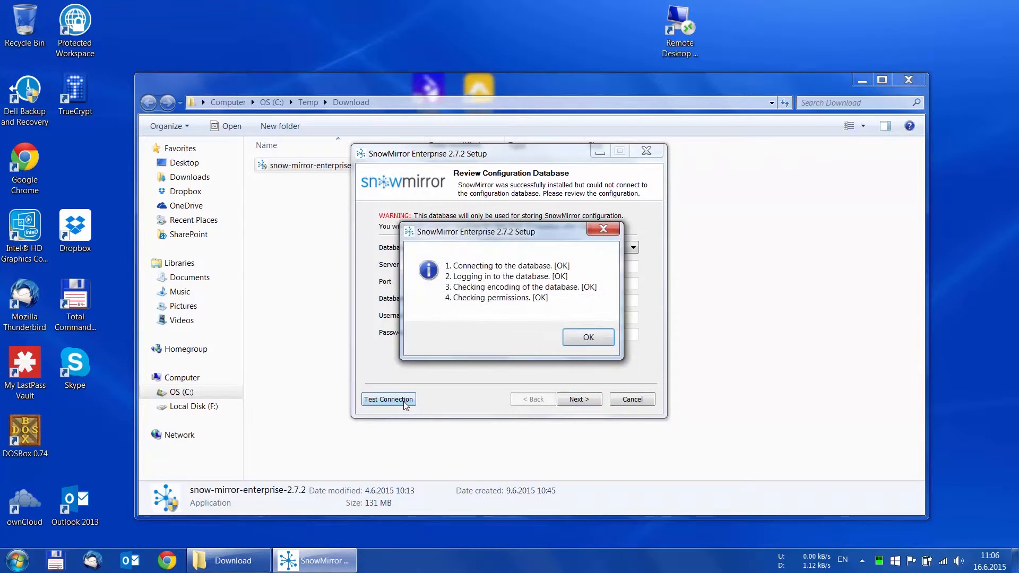
{"action": "left_click", "coordinate": [589, 339]}
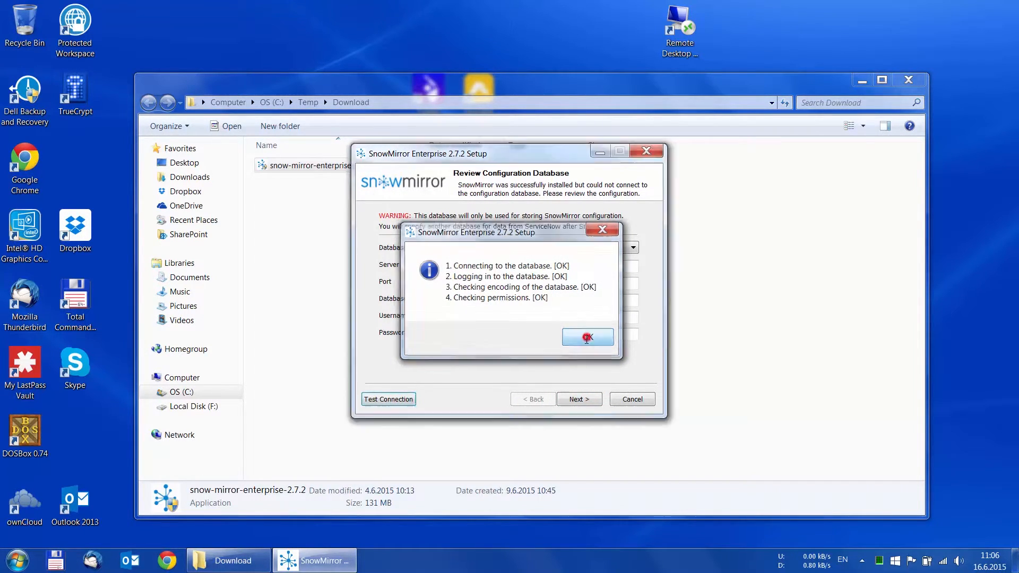
{"action": "left_click", "coordinate": [577, 398]}
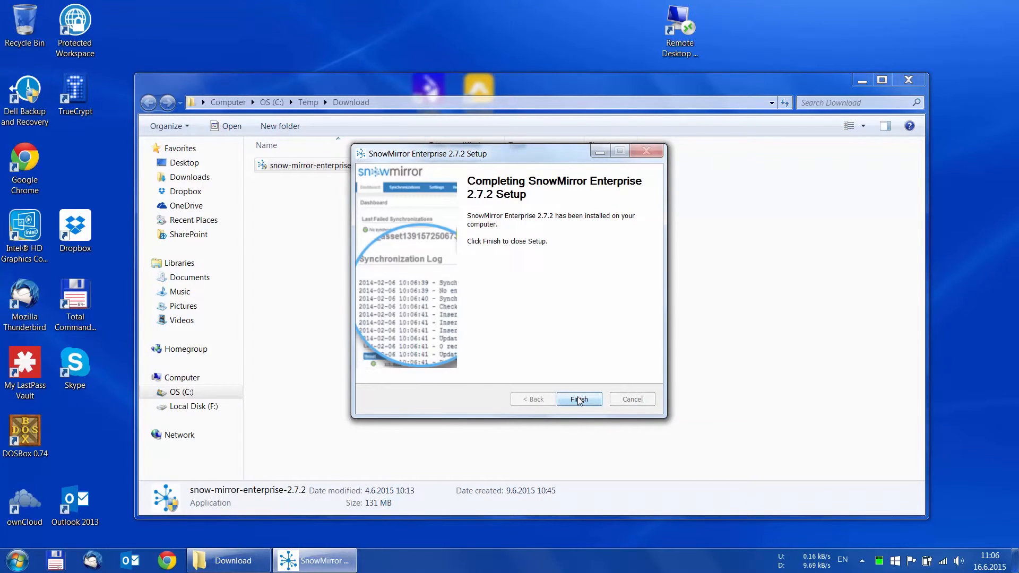
{"action": "left_click", "coordinate": [579, 400]}
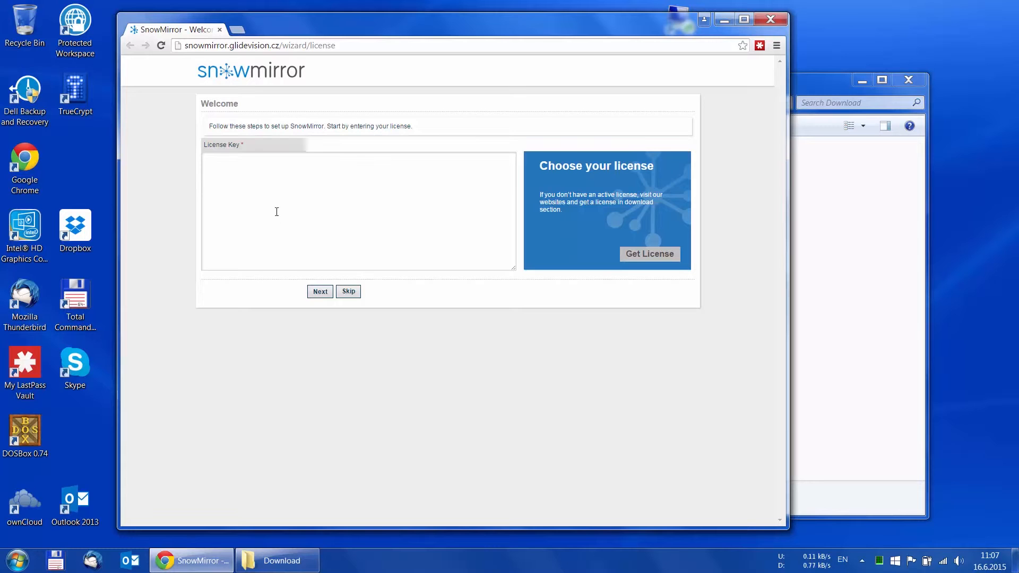
Paste the license key and submit it.
{"action": "left_click", "coordinate": [272, 196]}
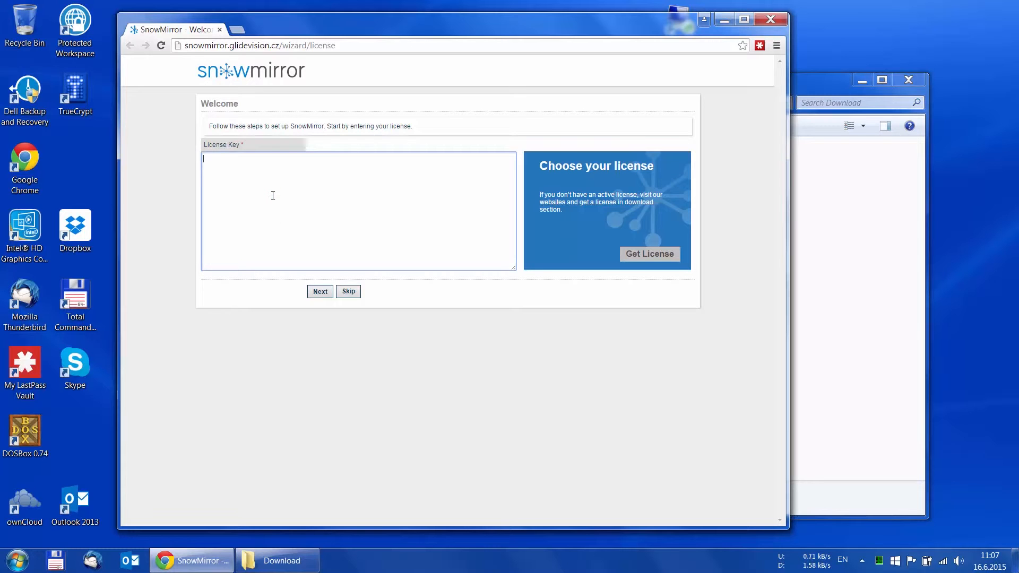
{"action": "key", "text": "ctrl+v"}
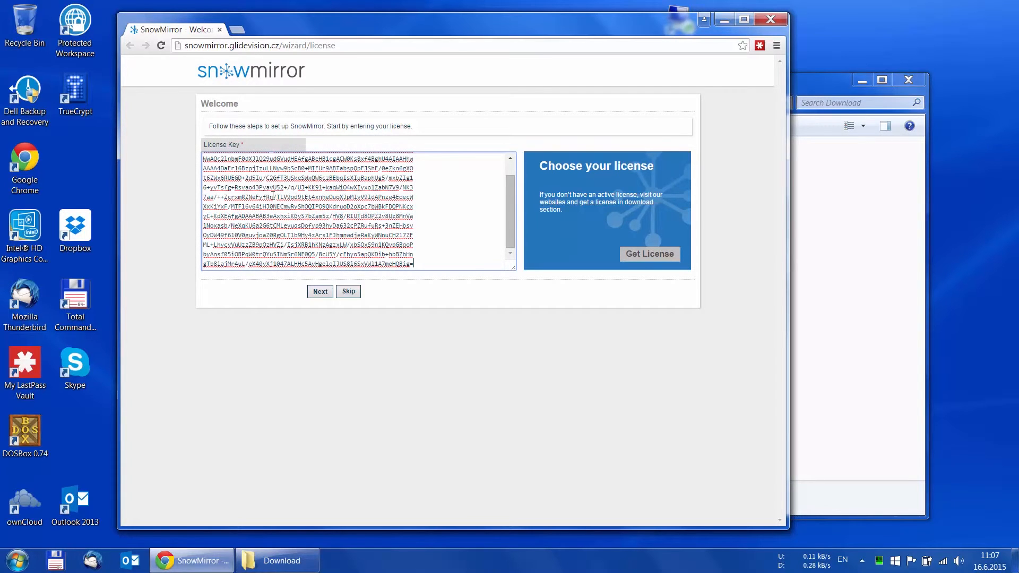
{"action": "left_click", "coordinate": [320, 293]}
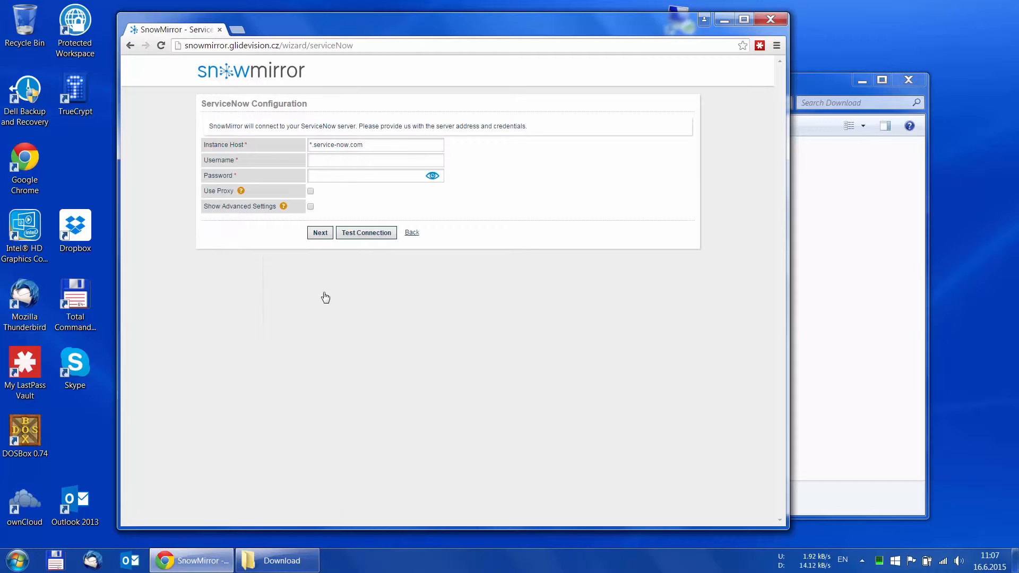
Correct the instance host to dev14069.service-now.com and run a first connection test.
{"action": "left_click", "coordinate": [312, 145]}
{"action": "key", "text": "Delete"}
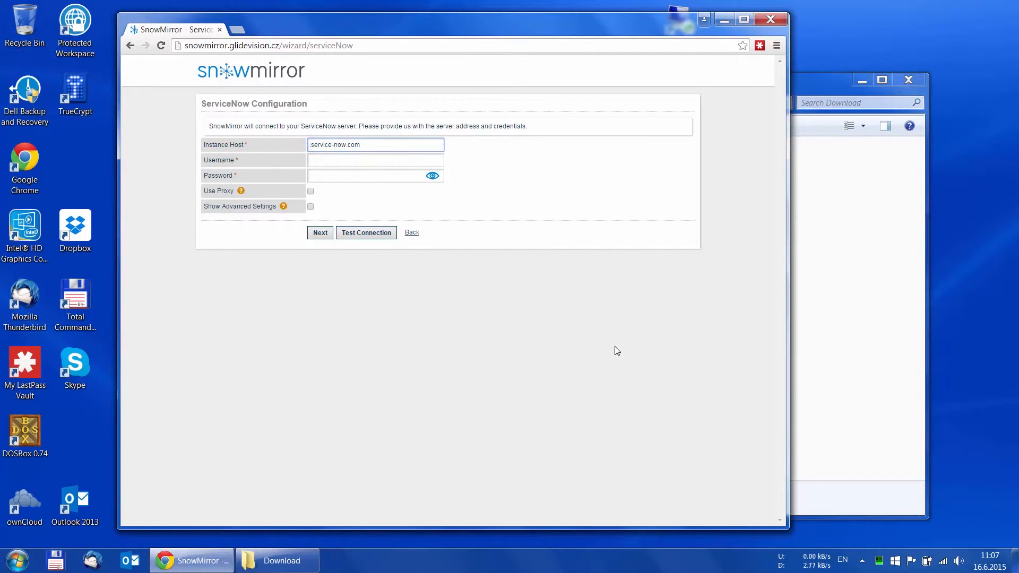
{"action": "type", "text": "dev."}
{"action": "type", "text": "140"}
{"action": "type", "text": "69"}
{"action": "left_click", "coordinate": [329, 161]}
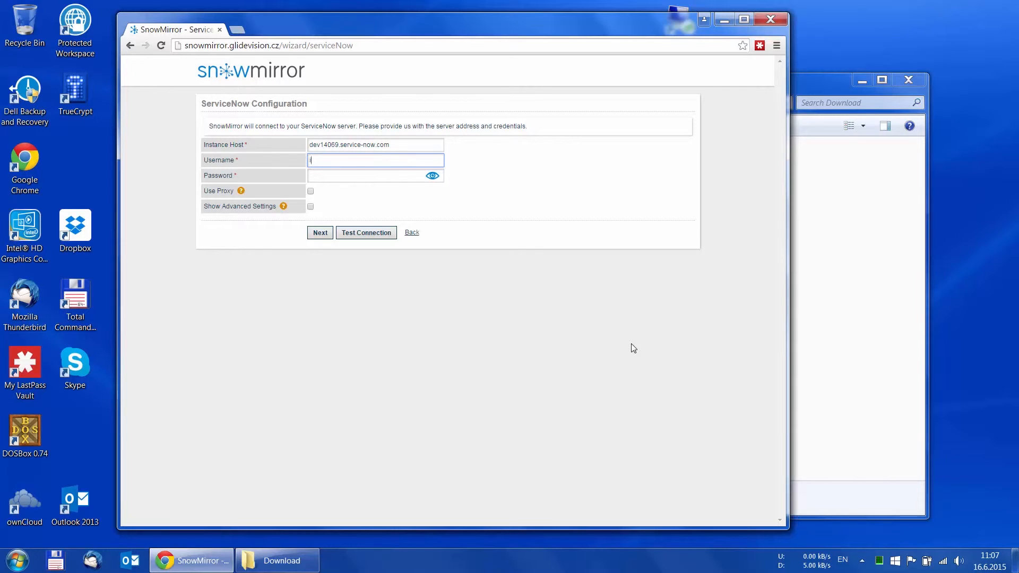
{"action": "key", "text": "Tab"}
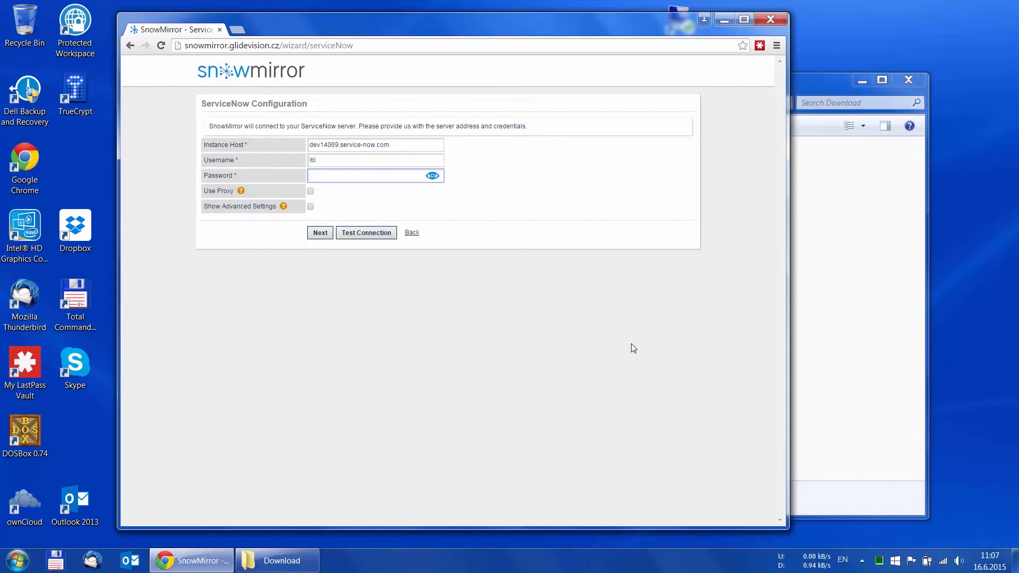
{"action": "type", "text": "itil"}
{"action": "left_click", "coordinate": [374, 238]}
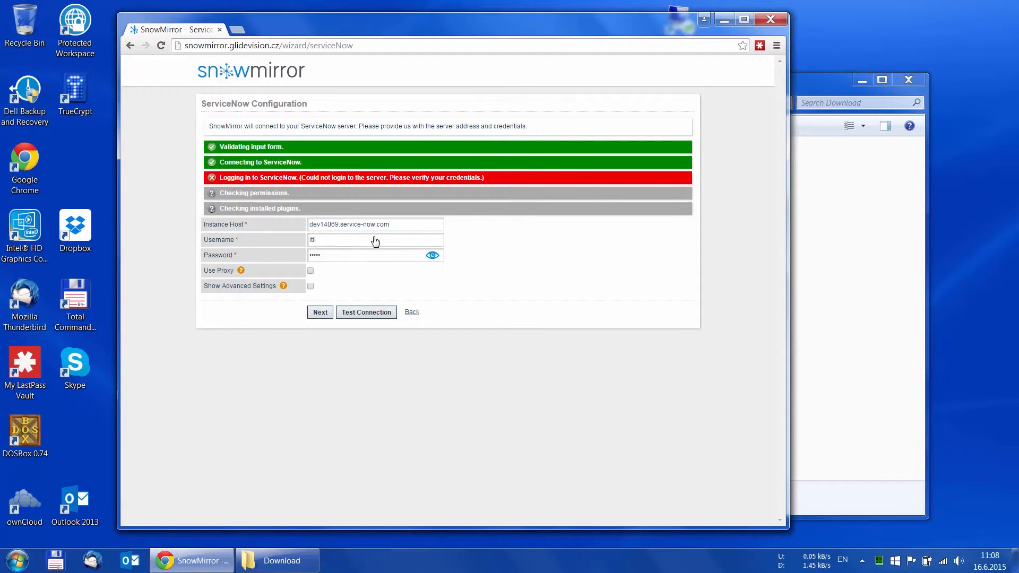
Switch the username to admin with its password, retest, and leave Use Proxy off.
{"action": "double_click", "coordinate": [324, 244]}
{"action": "type", "text": "admin"}
{"action": "key", "text": "Tab"}
{"action": "type", "text": "•••••••••••••"}
{"action": "left_click", "coordinate": [354, 318]}
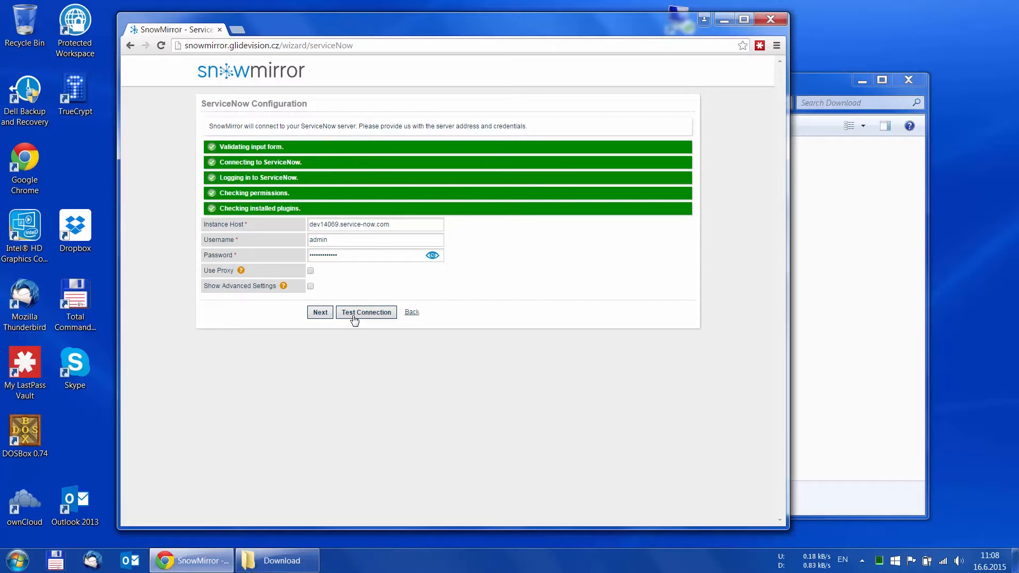
{"action": "left_click", "coordinate": [310, 271]}
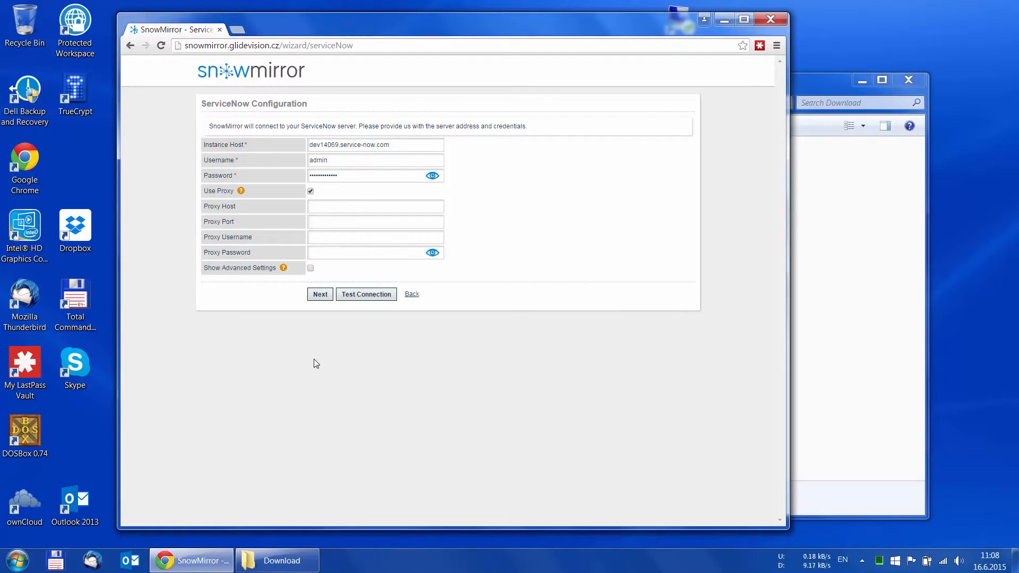
{"action": "left_click", "coordinate": [311, 192]}
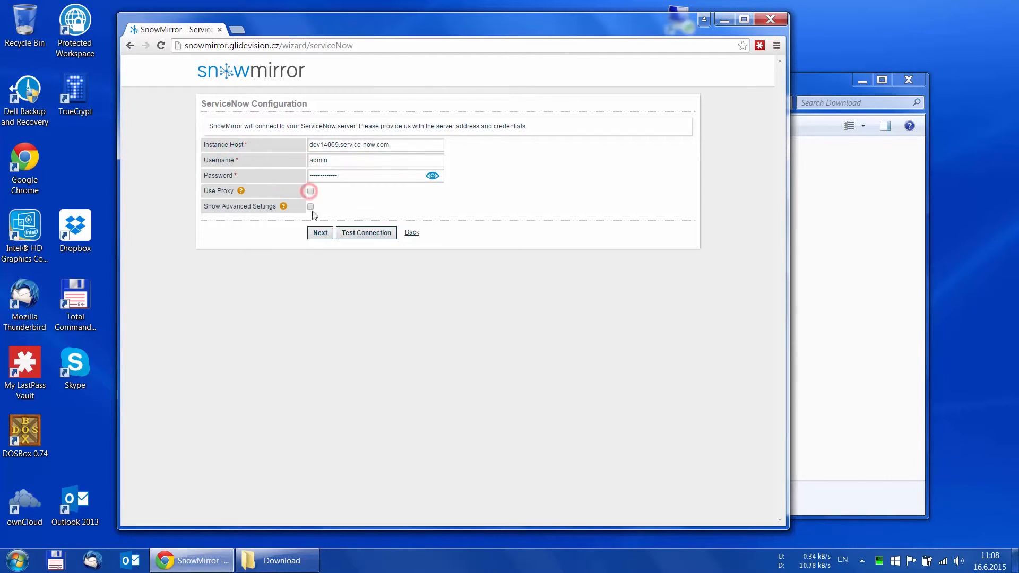
{"action": "left_click", "coordinate": [319, 232]}
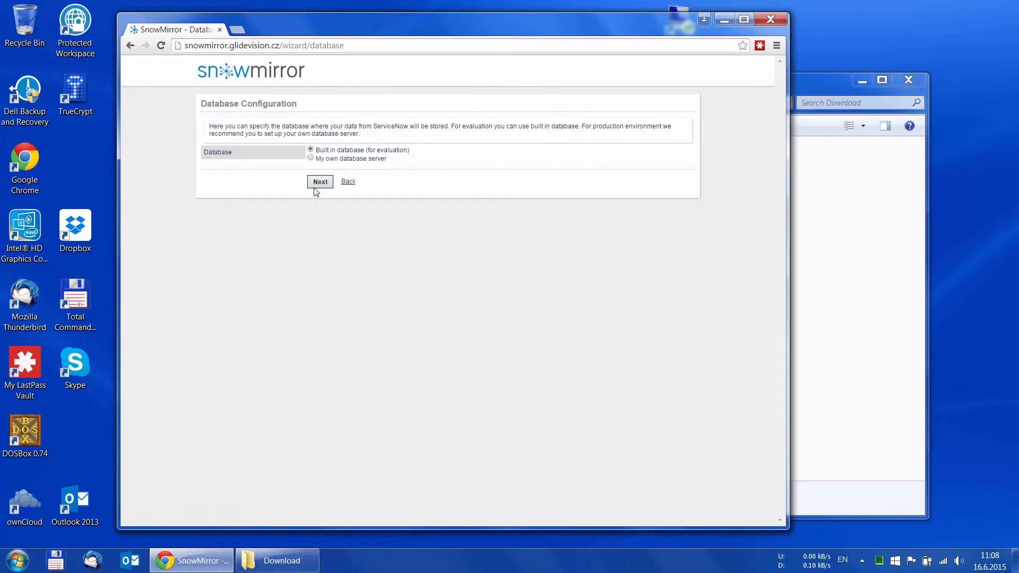
Use your own database server at localhost with user snowmirror and its password, and test it.
{"action": "left_click", "coordinate": [311, 159]}
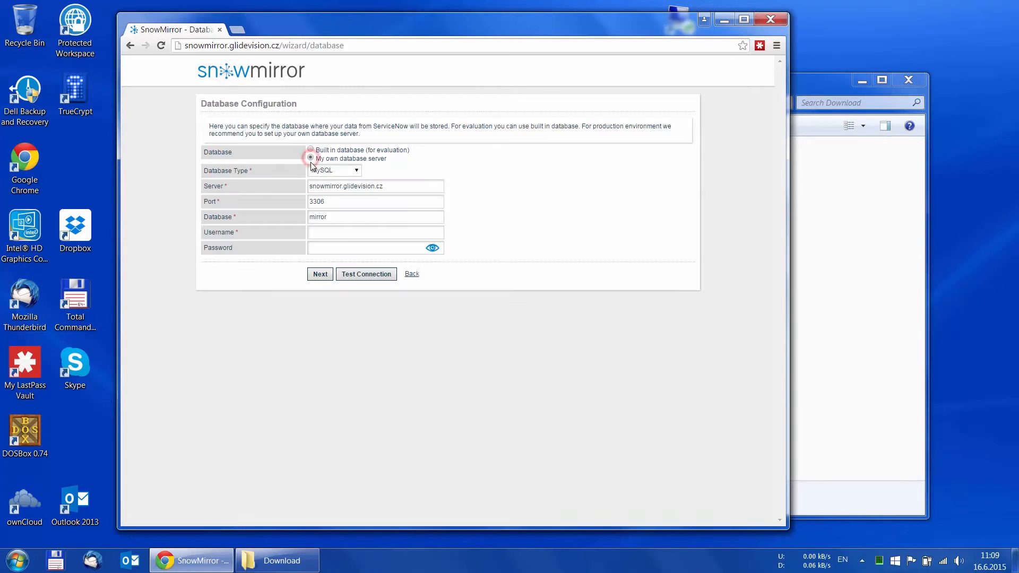
{"action": "left_click_drag", "start_coordinate": [397, 186], "coordinate": [293, 182]}
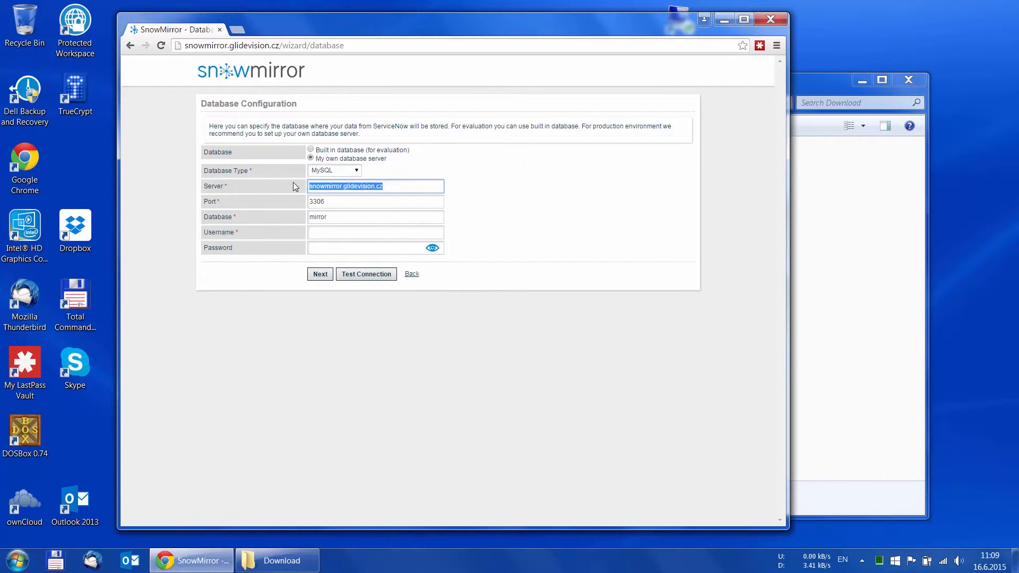
{"action": "type", "text": "lo"}
{"action": "left_click", "coordinate": [324, 199]}
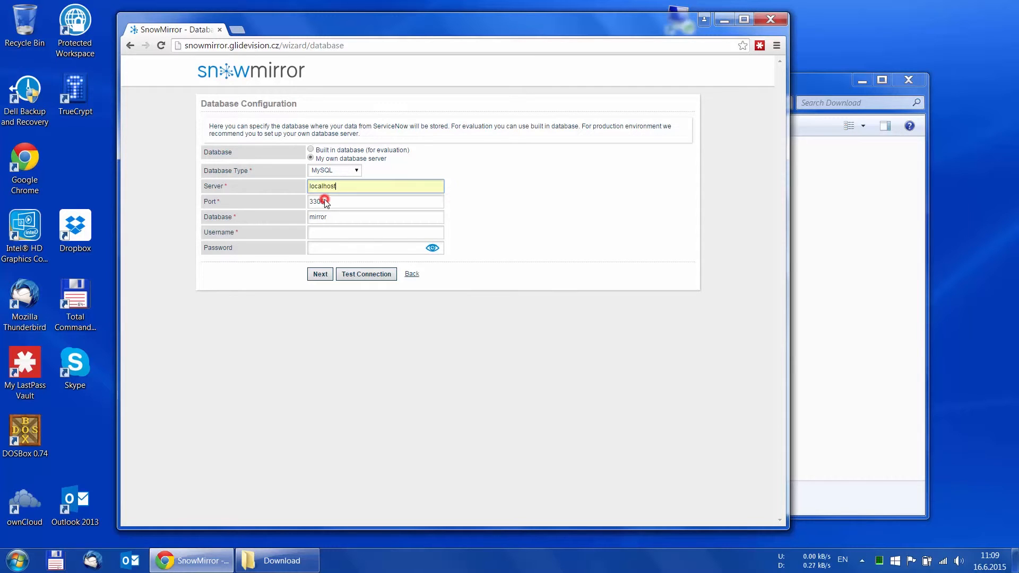
{"action": "left_click", "coordinate": [335, 217]}
{"action": "type", "text": "snowmirror"}
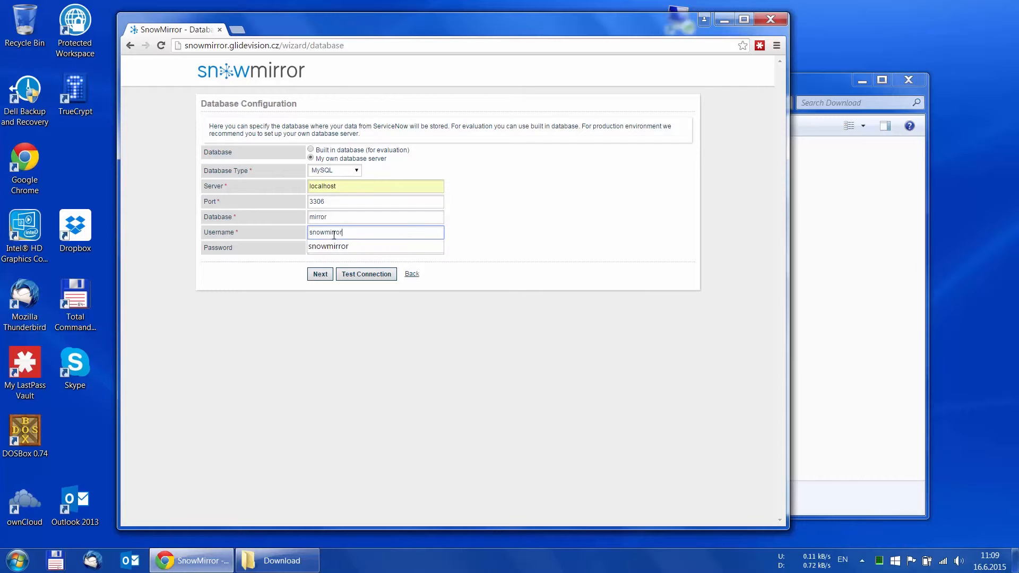
{"action": "left_click", "coordinate": [281, 259]}
{"action": "left_click", "coordinate": [335, 246]}
{"action": "type", "text": "password"}
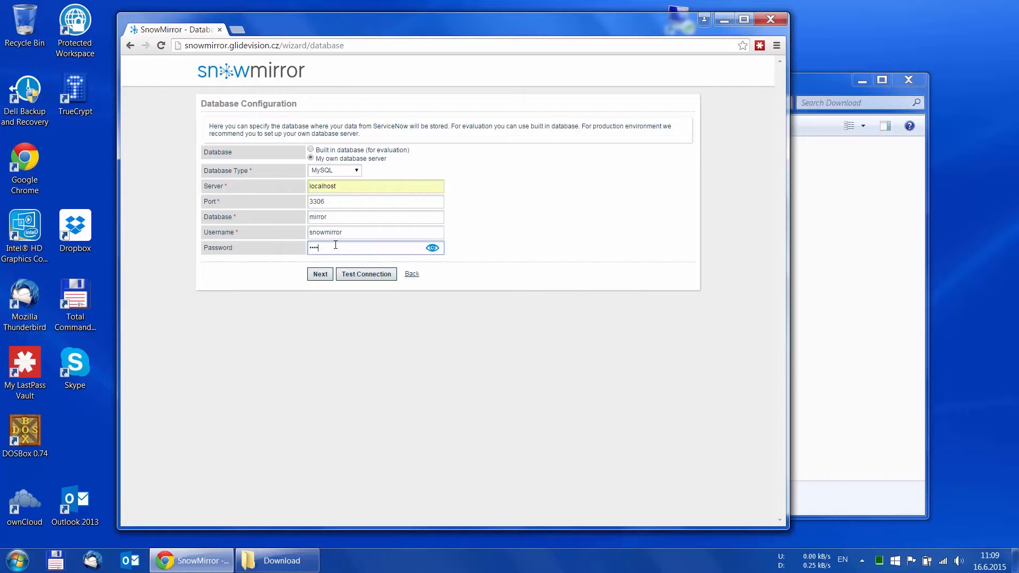
{"action": "left_click", "coordinate": [346, 278]}
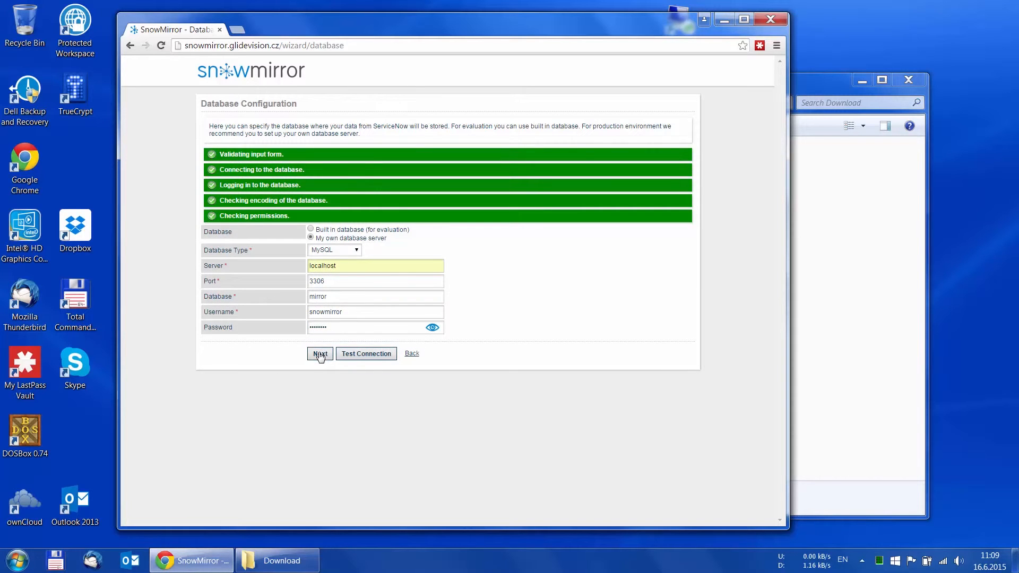
{"action": "left_click", "coordinate": [320, 354]}
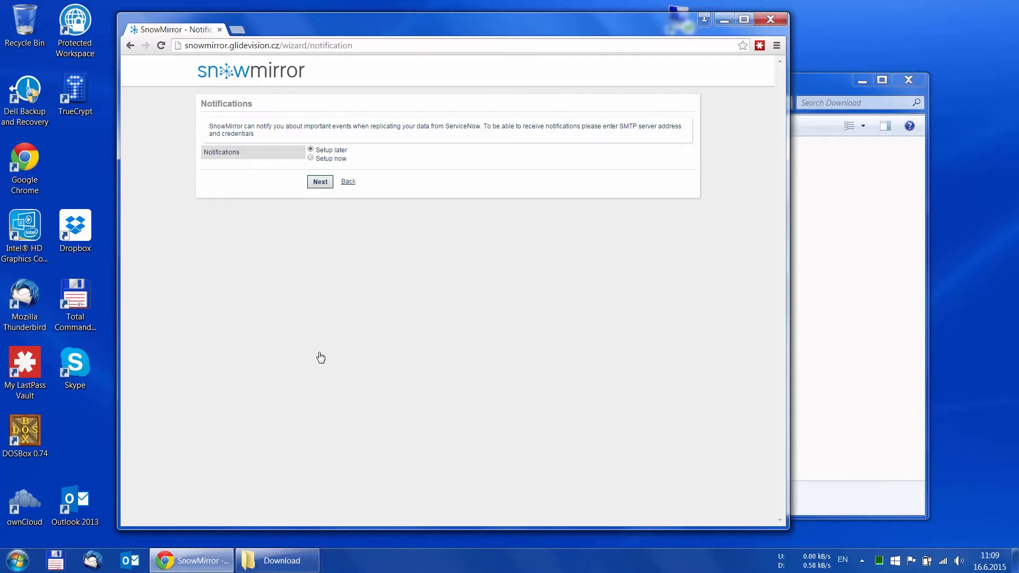
Set up notifications now with SMTP server smtp.gmail.com and test the connection.
{"action": "left_click", "coordinate": [311, 159]}
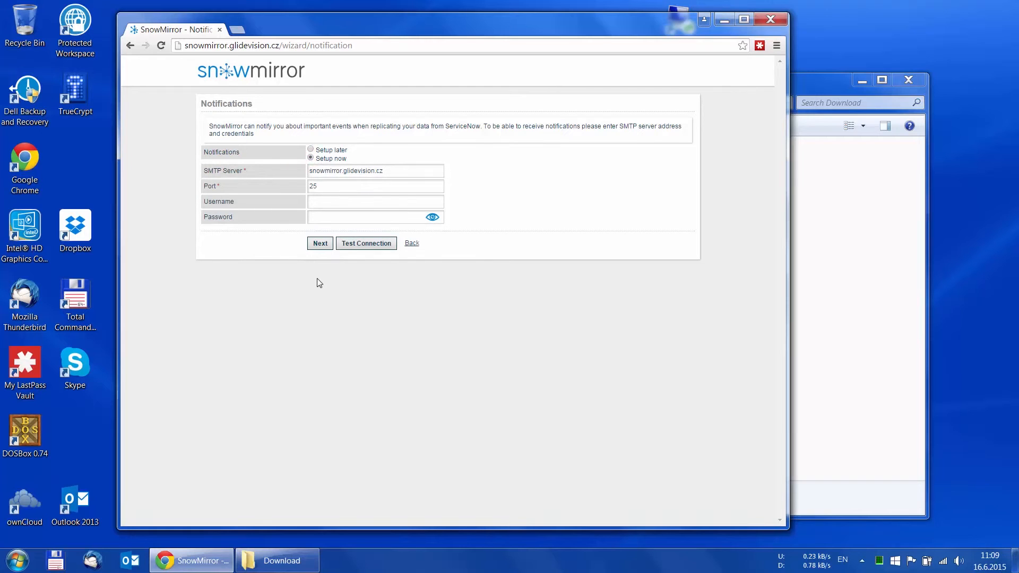
{"action": "left_click_drag", "start_coordinate": [399, 171], "coordinate": [299, 166]}
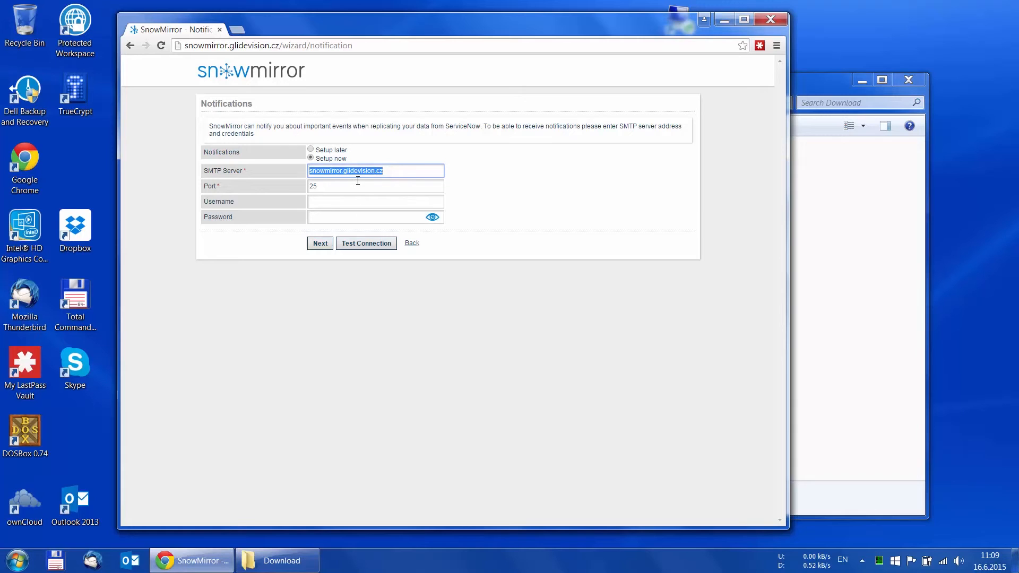
{"action": "type", "text": "smtp"}
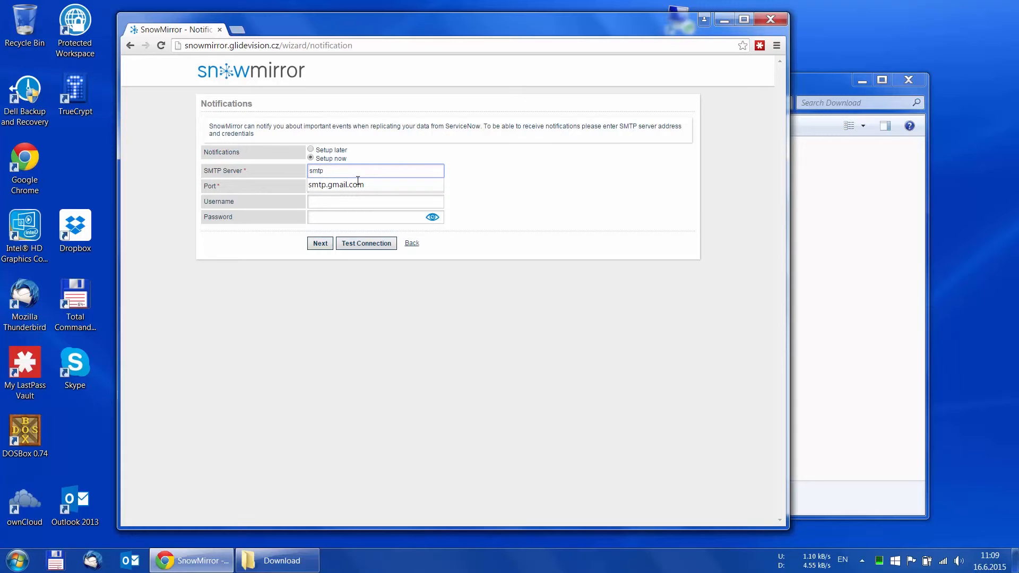
{"action": "left_click", "coordinate": [358, 184]}
{"action": "left_click", "coordinate": [360, 245]}
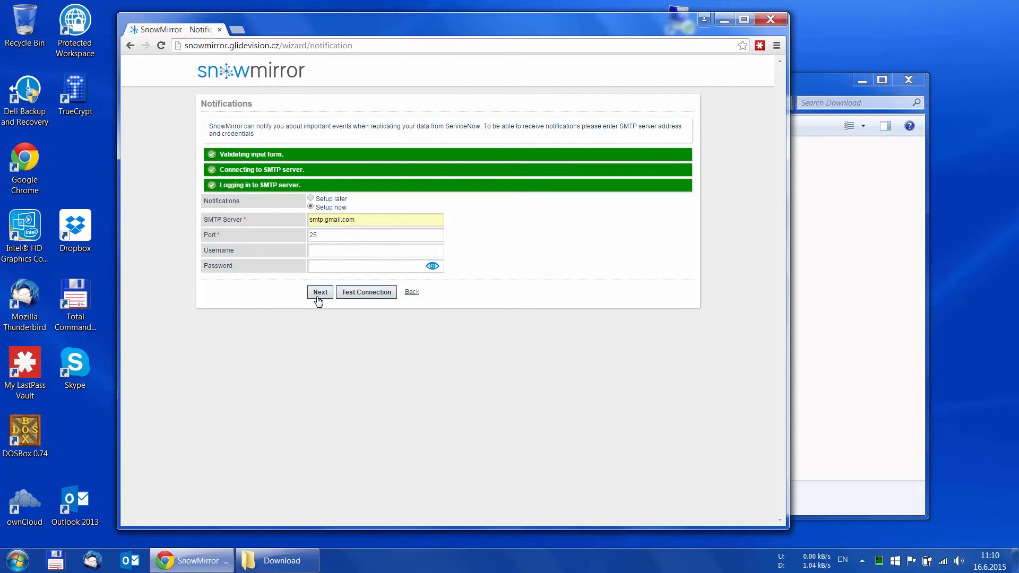
{"action": "left_click", "coordinate": [319, 295]}
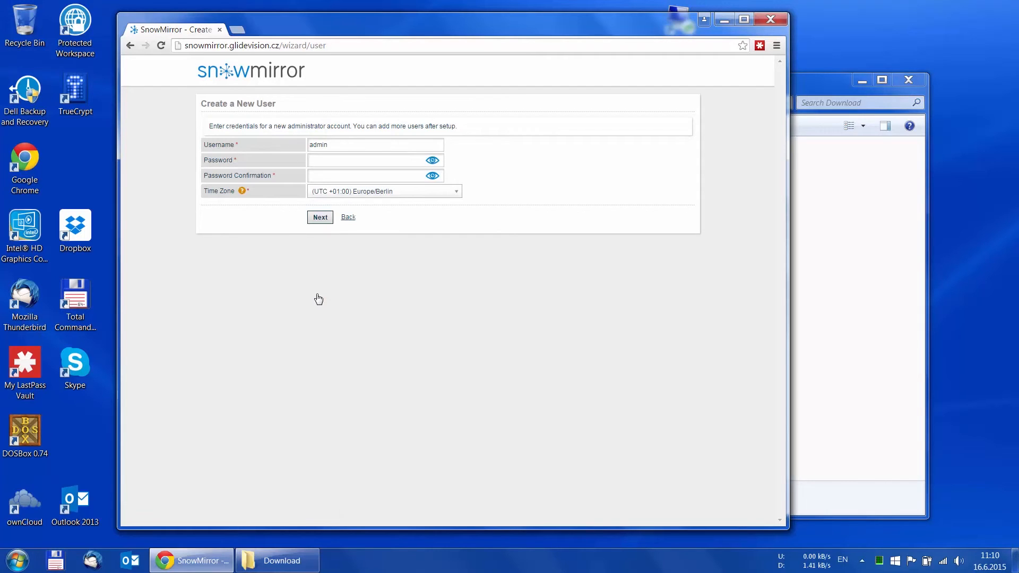
Enter and confirm the admin password, then finish after reviewing the configuration.
{"action": "left_click", "coordinate": [325, 162]}
{"action": "type", "text": "••"}
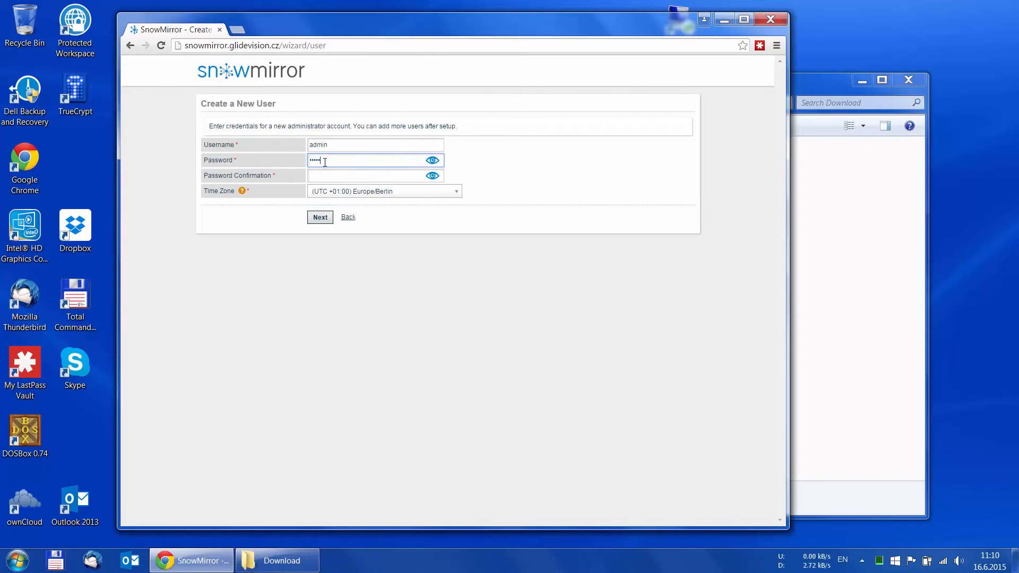
{"action": "key", "text": "Tab"}
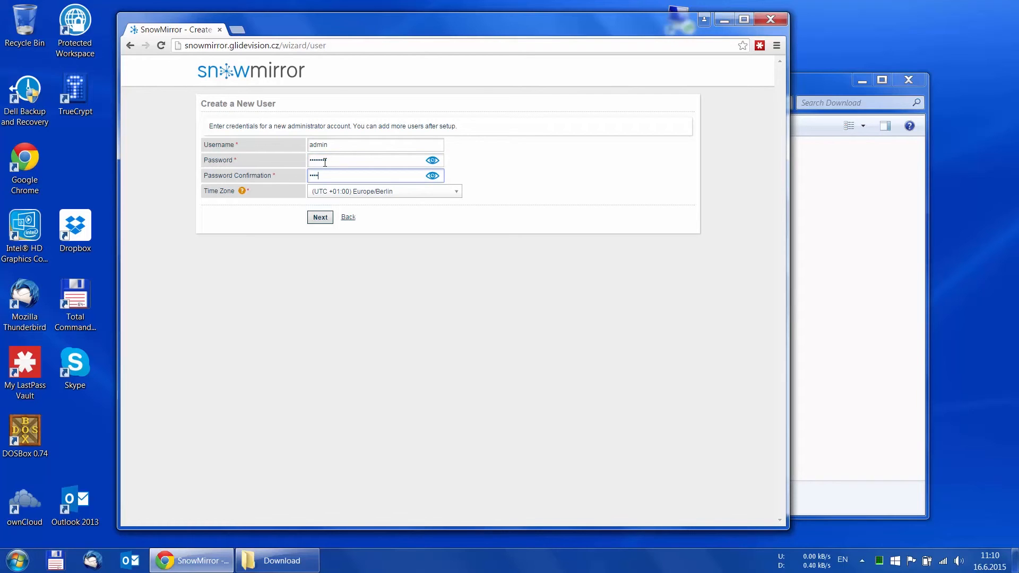
{"action": "left_click", "coordinate": [319, 218]}
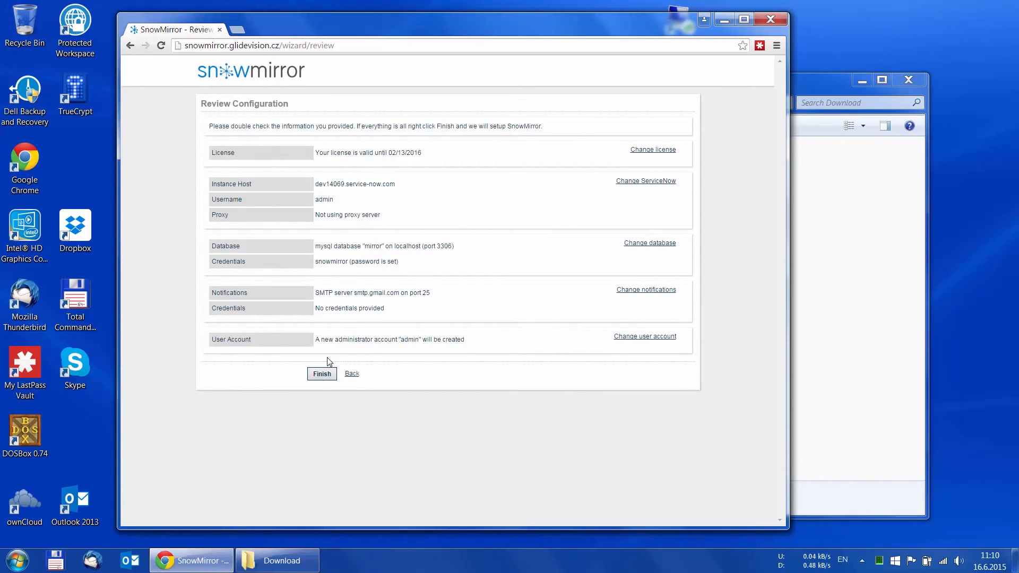
{"action": "left_click", "coordinate": [316, 376]}
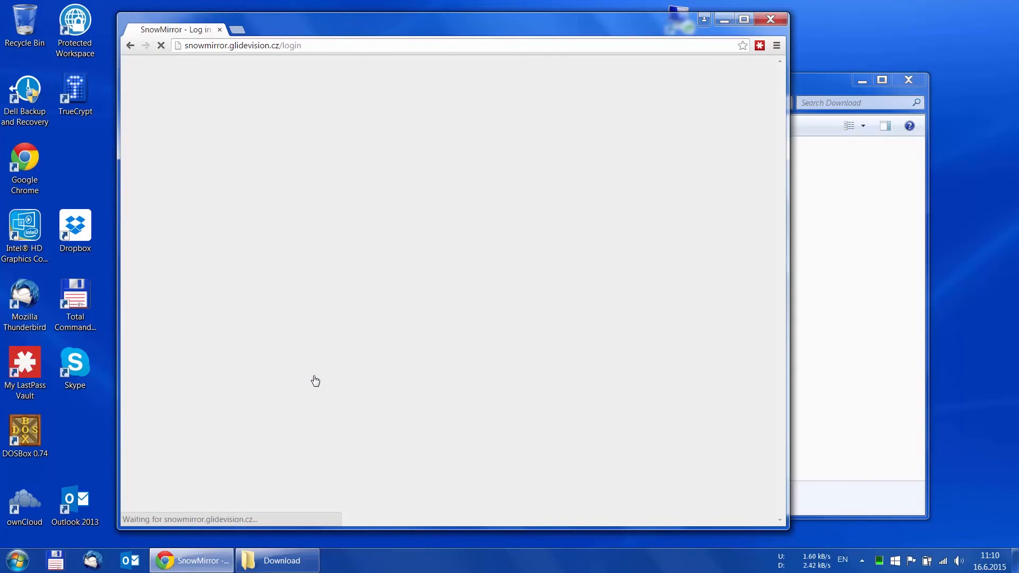
Log in with username admin and its password.
{"action": "type", "text": "admin"}
{"action": "key", "text": "Tab"}
{"action": "type", "text": "••••••••"}
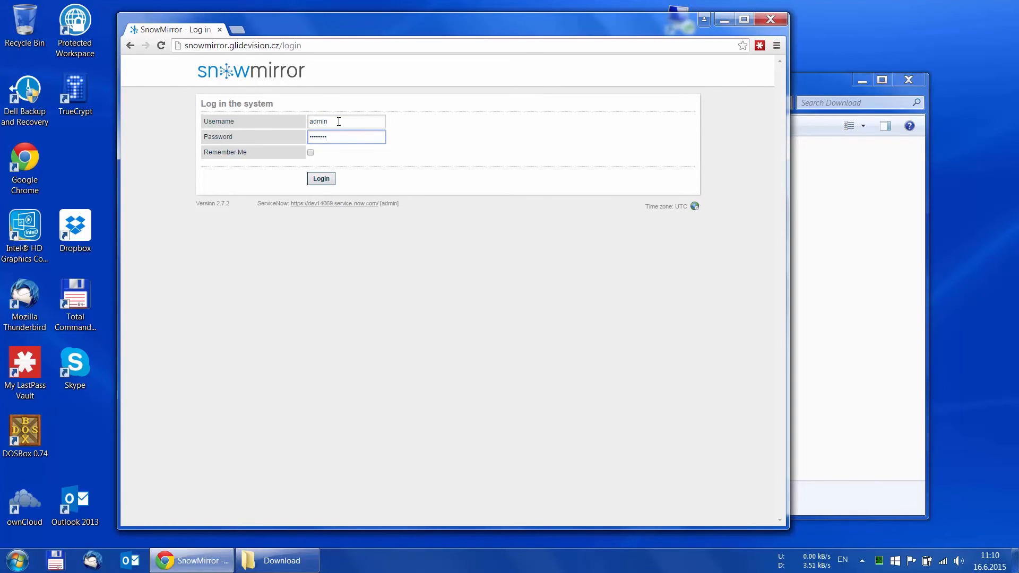
{"action": "left_click", "coordinate": [320, 179]}
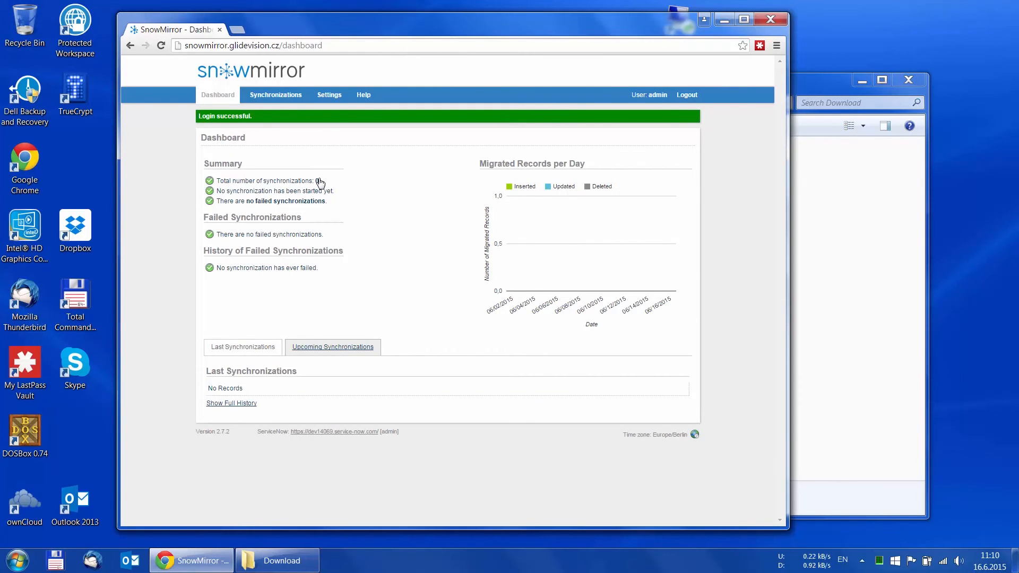
Check the ServiceNow connection settings in SnowMirror Settings, then go to the Database settings page.
{"action": "left_click", "coordinate": [329, 97]}
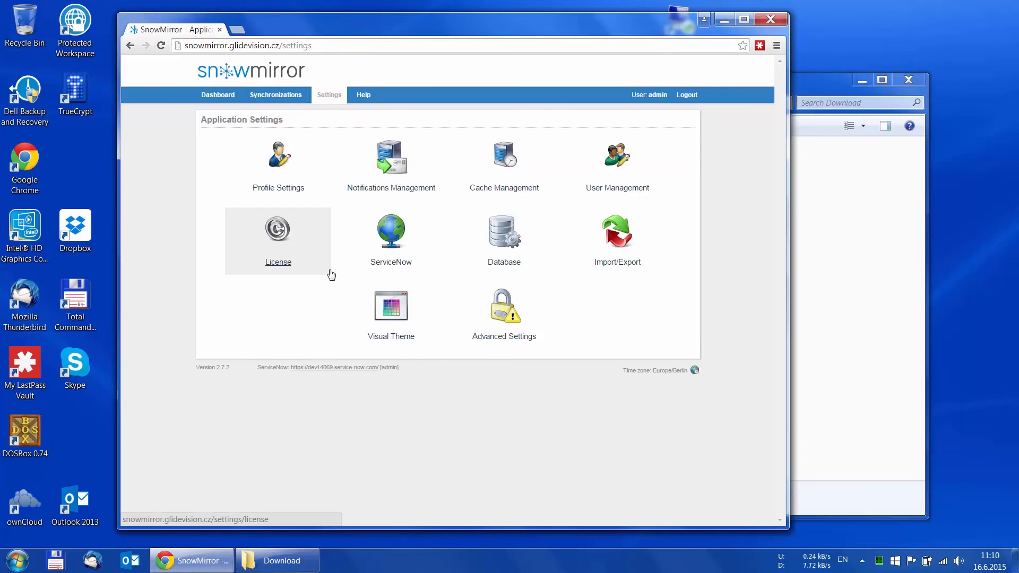
{"action": "left_click", "coordinate": [395, 239]}
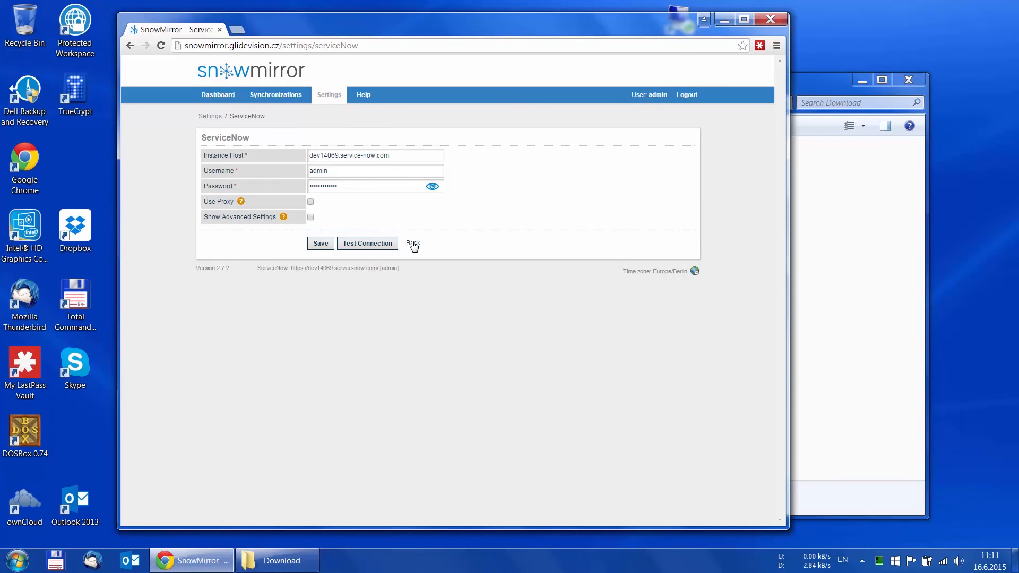
{"action": "left_click", "coordinate": [413, 244]}
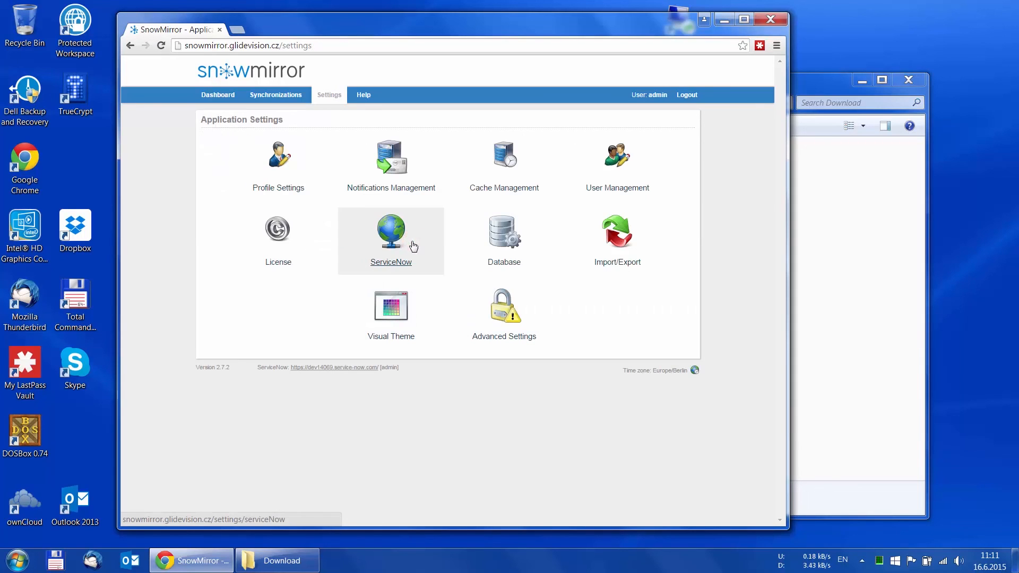
{"action": "left_click", "coordinate": [504, 235]}
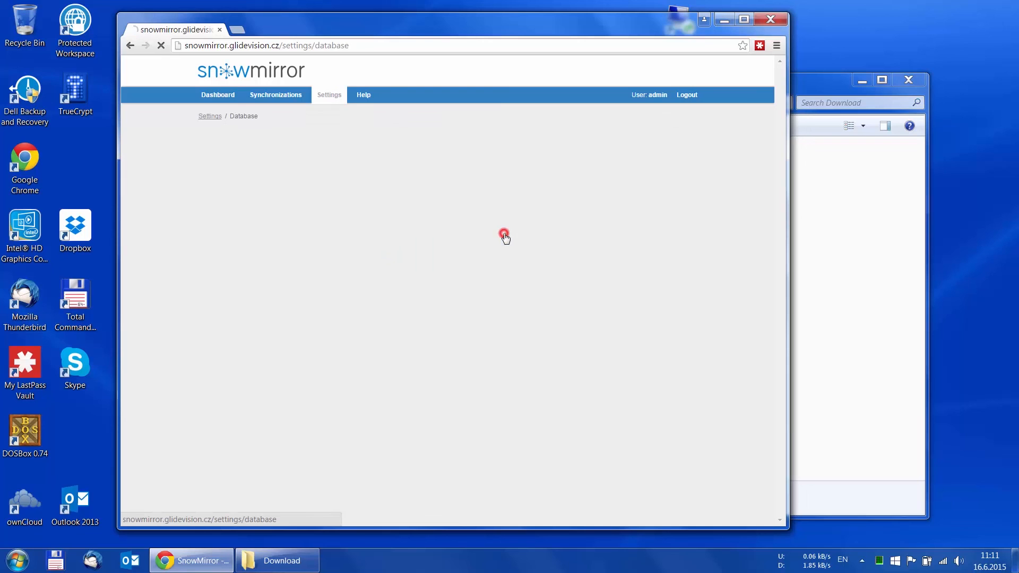